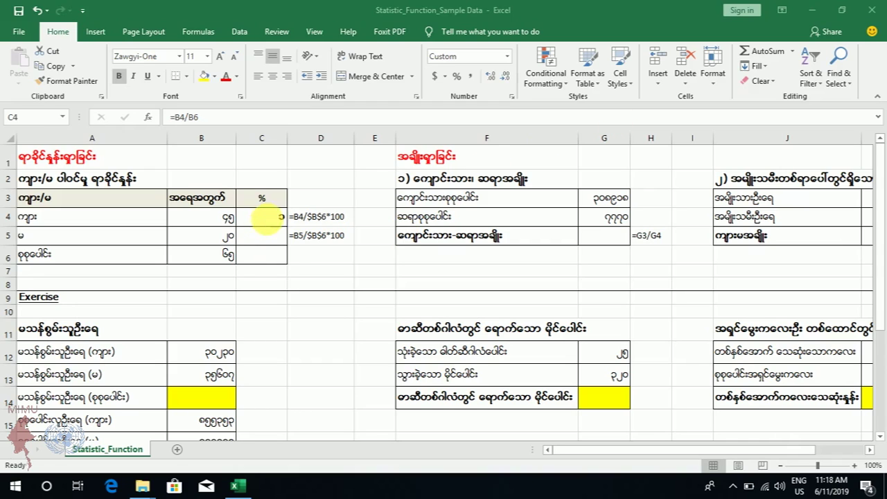
Delete the old =B4/B6 formula from cell C4
click(262, 217)
key(Delete)
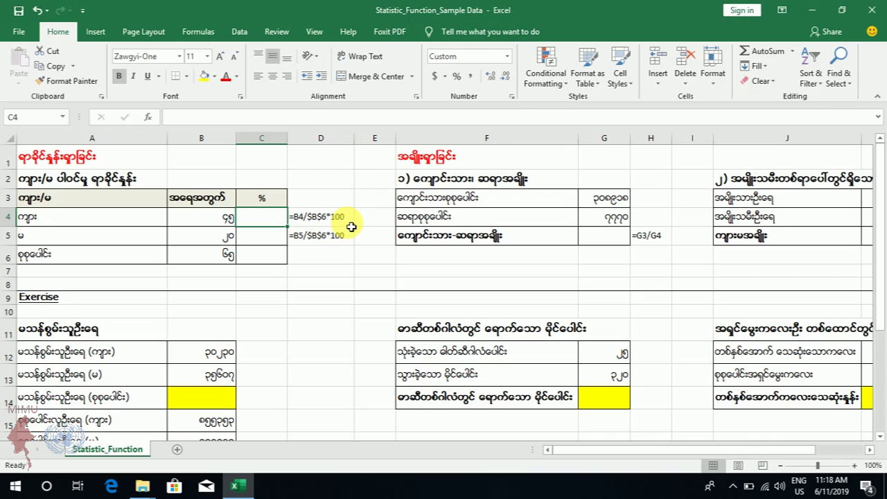
Enter =B4/B6*100 in C4 to show its percentage, then reselect C4
click(268, 222)
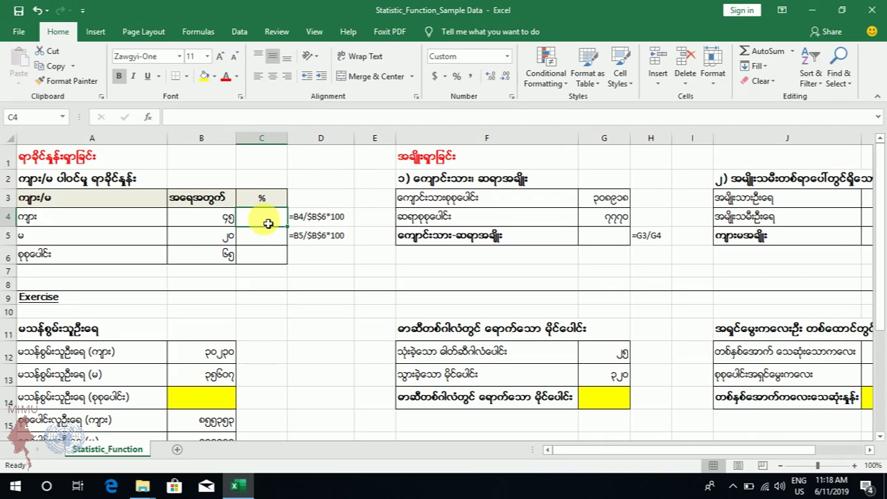
text(=)
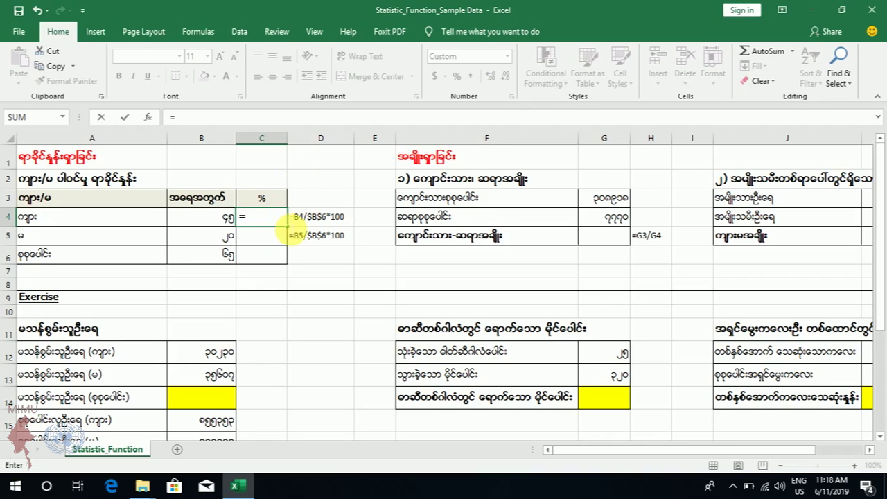
click(209, 219)
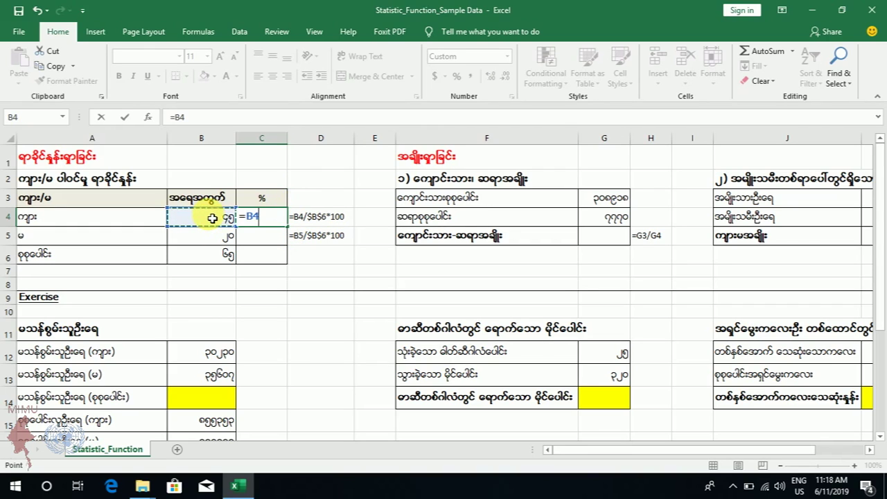
text(/)
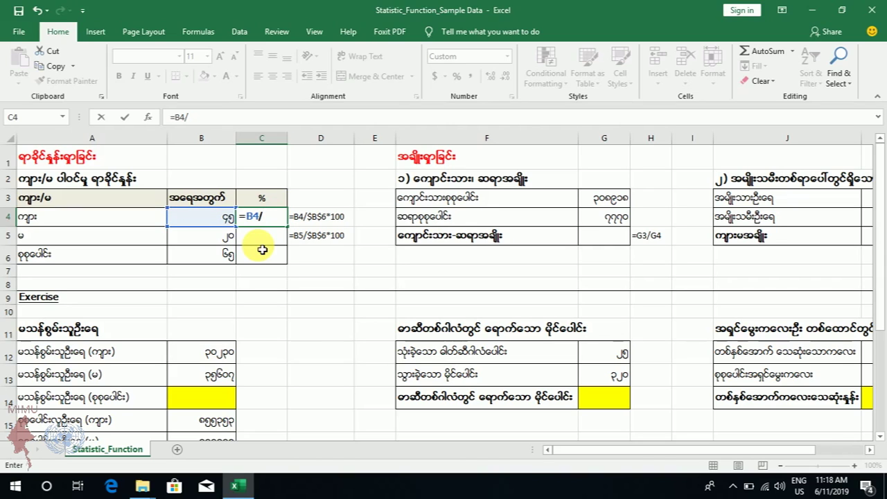
click(217, 260)
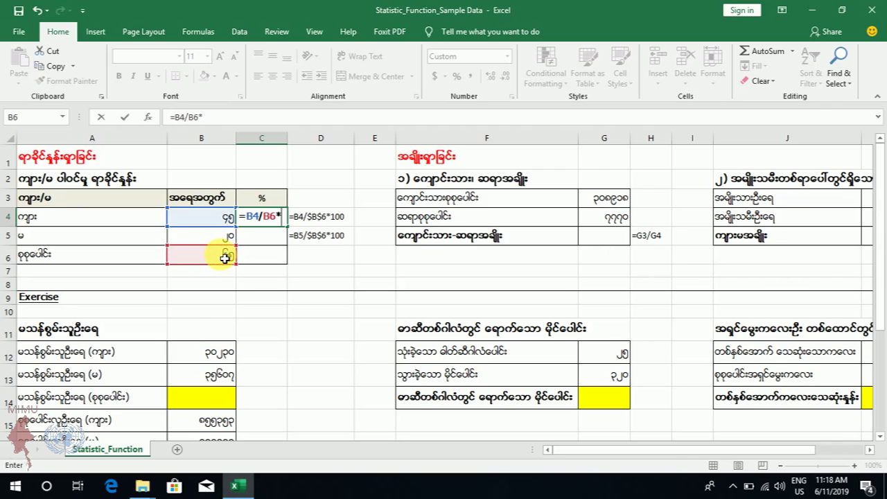
text(*100)
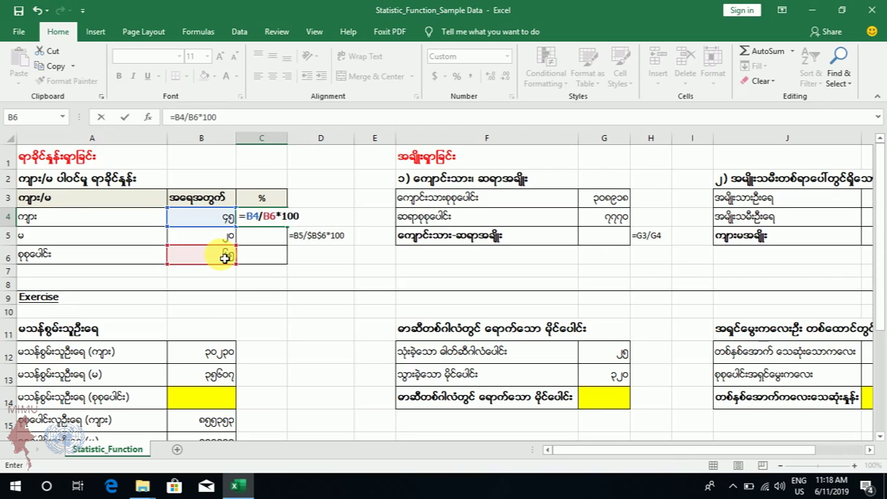
key(Return)
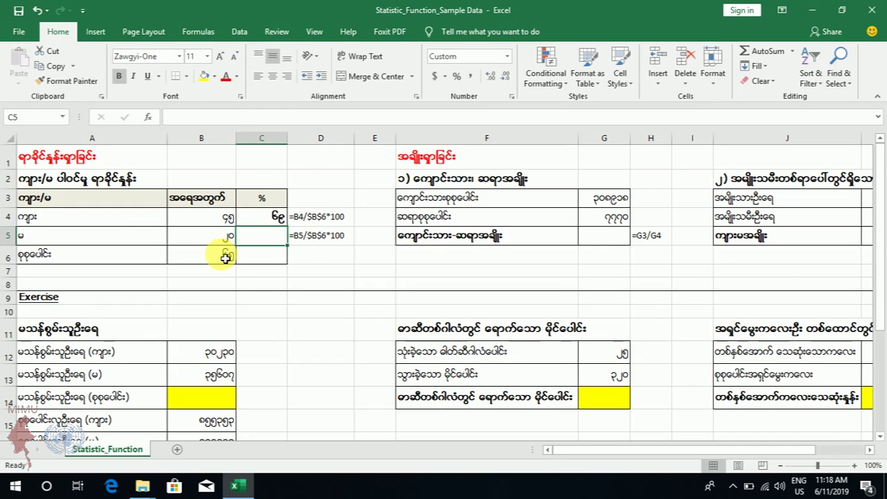
click(284, 220)
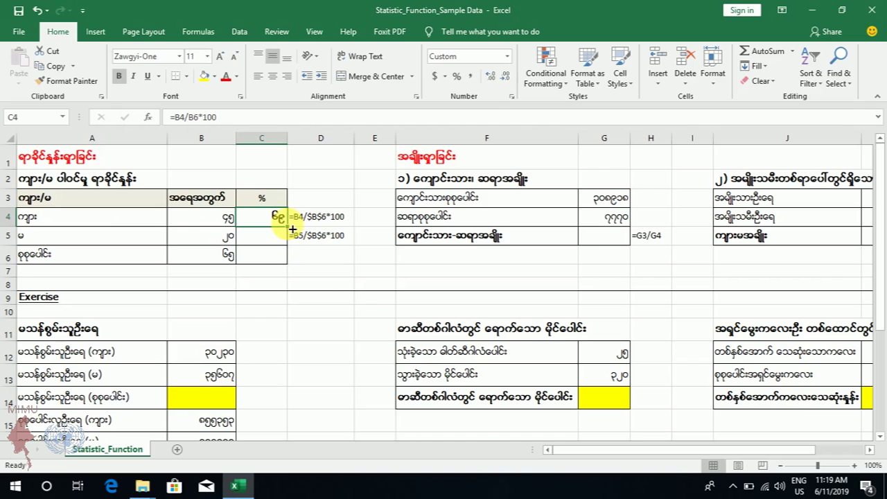
Fill C4's formula down to C5, where it becomes =B5/B7*100 and shows #DIV/0!
drag(292, 229, 294, 252)
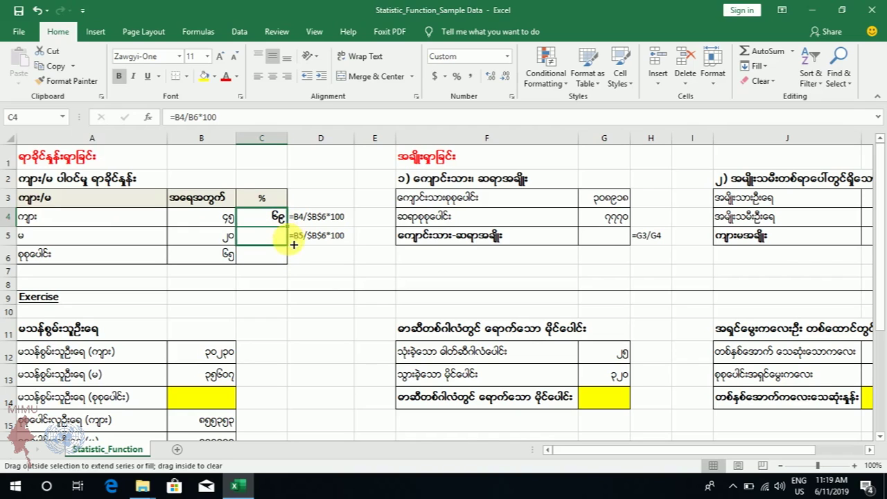
double_click(280, 236)
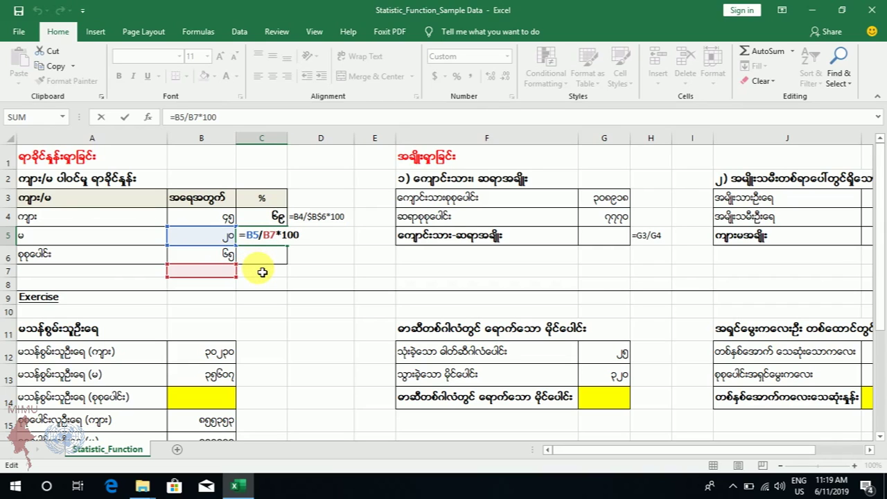
key(Return)
key(Up)
key(Up)
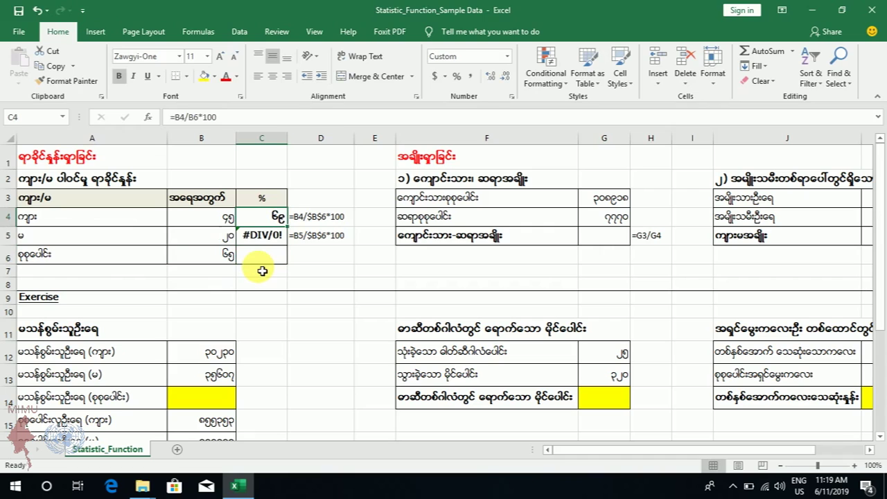
click(194, 117)
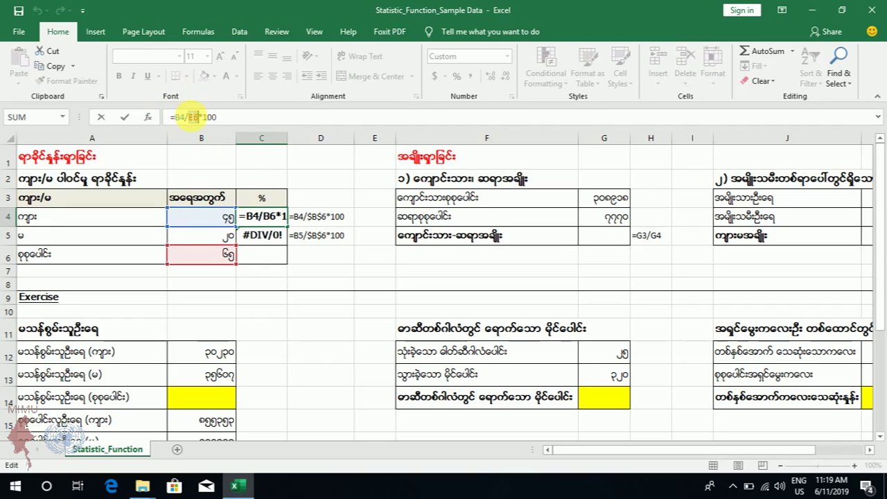
Change C4's formula to =B4/$B$6*100 using F4 for the absolute reference
click(193, 117)
double_click(195, 117)
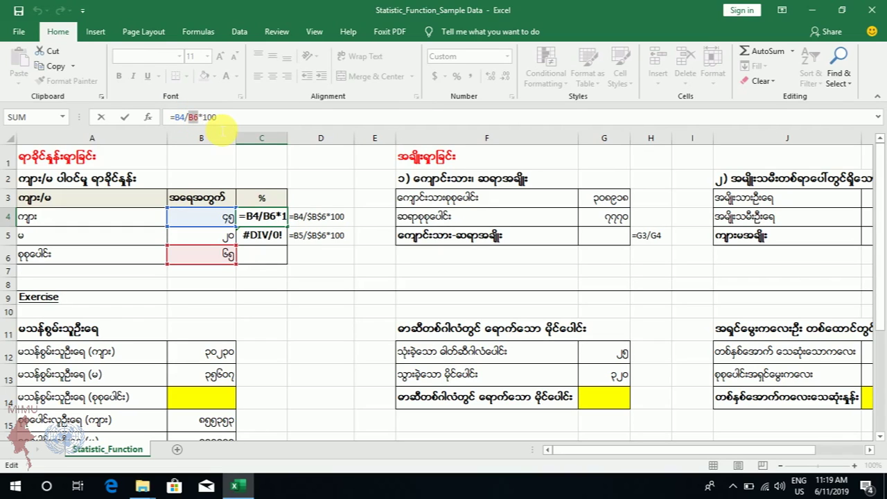
key(F4)
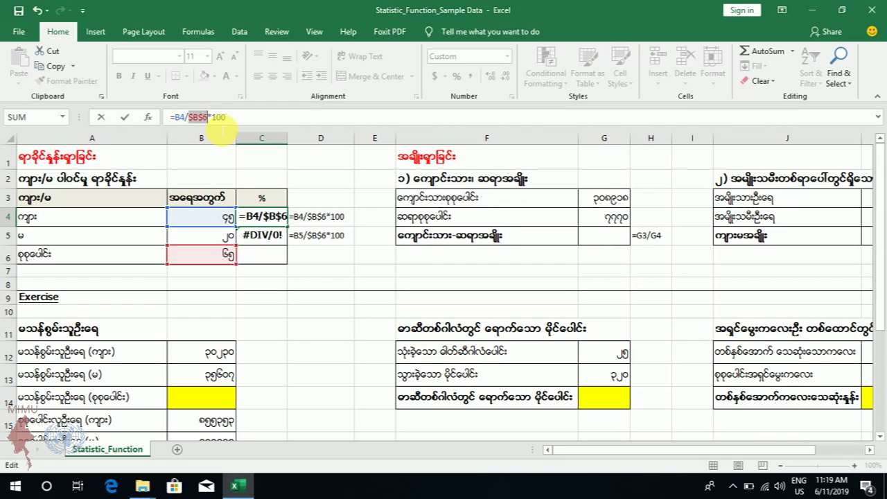
click(208, 117)
drag(188, 117, 208, 118)
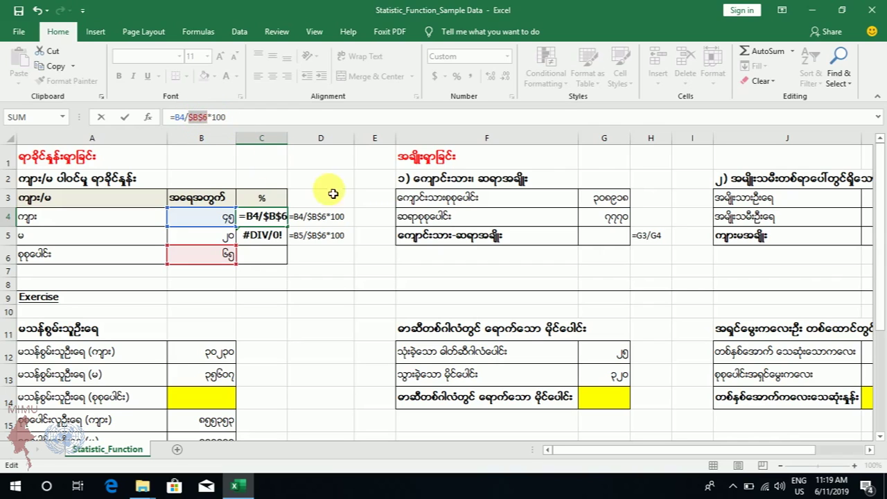
key(Return)
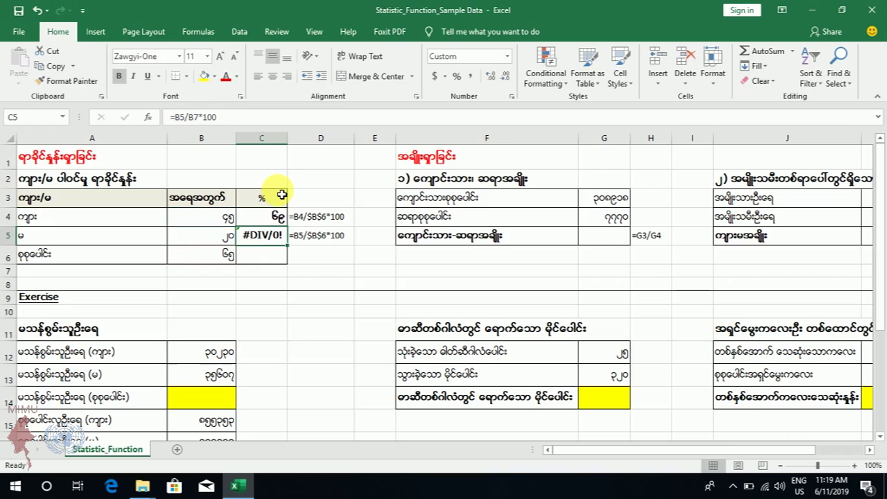
Copy the corrected formula to C5, giving =B5/$B$6*100 with a valid percentage
click(275, 210)
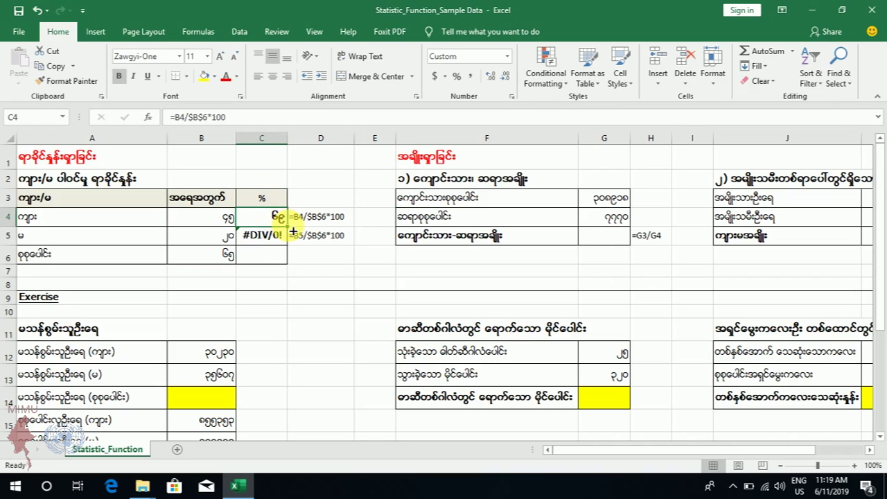
drag(293, 232, 295, 251)
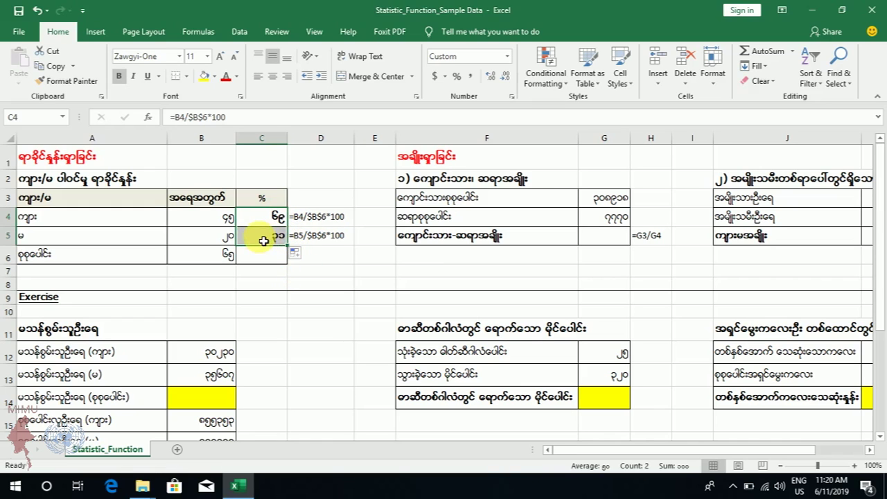
double_click(267, 239)
key(Return)
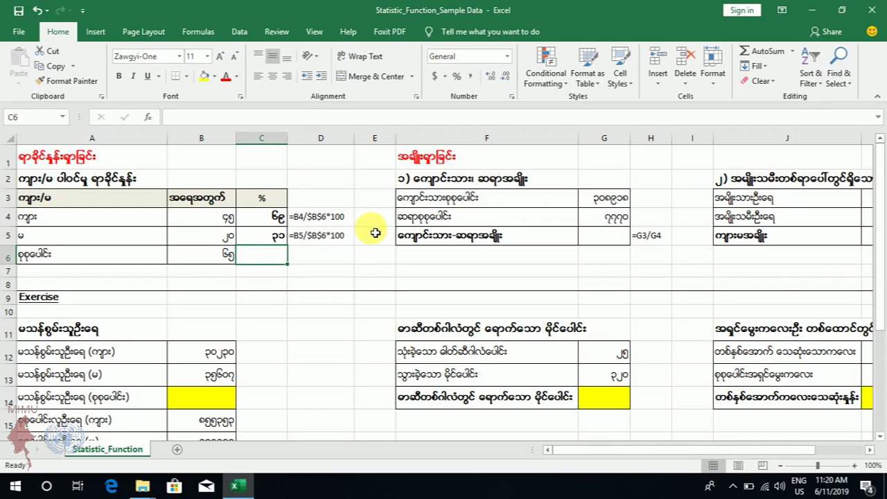
mouse_move(362, 251)
mouse_down()
mouse_move(264, 277)
mouse_move(60, 152)
mouse_up()
click(519, 215)
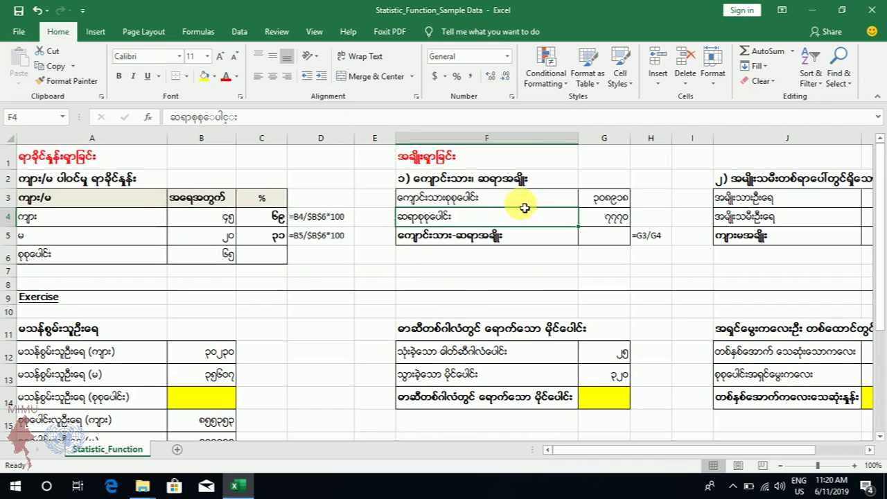
drag(528, 154, 575, 183)
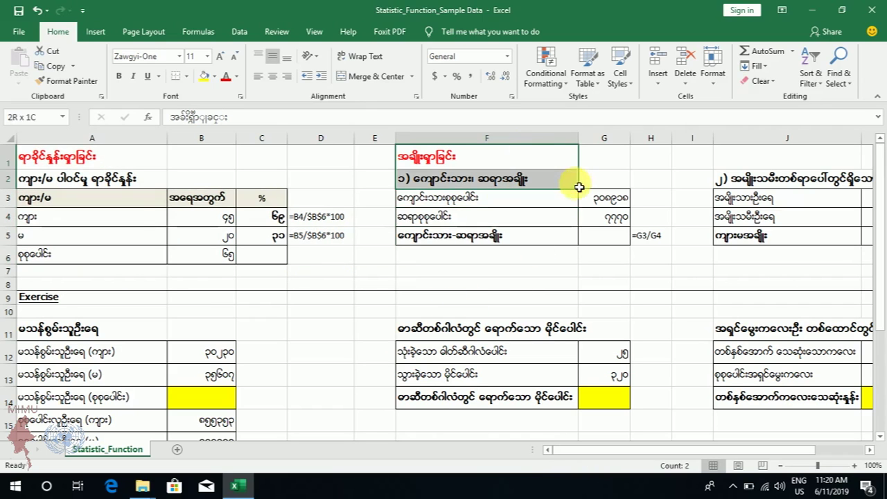
click(870, 450)
click(870, 450)
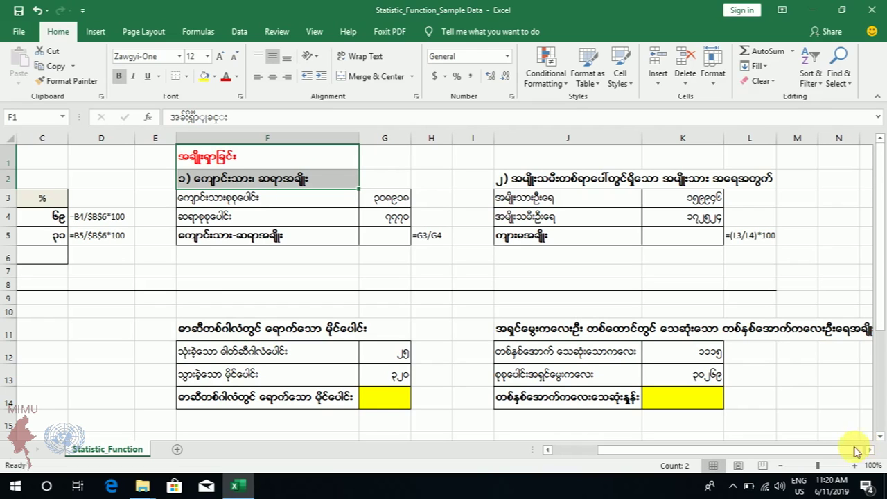
click(331, 201)
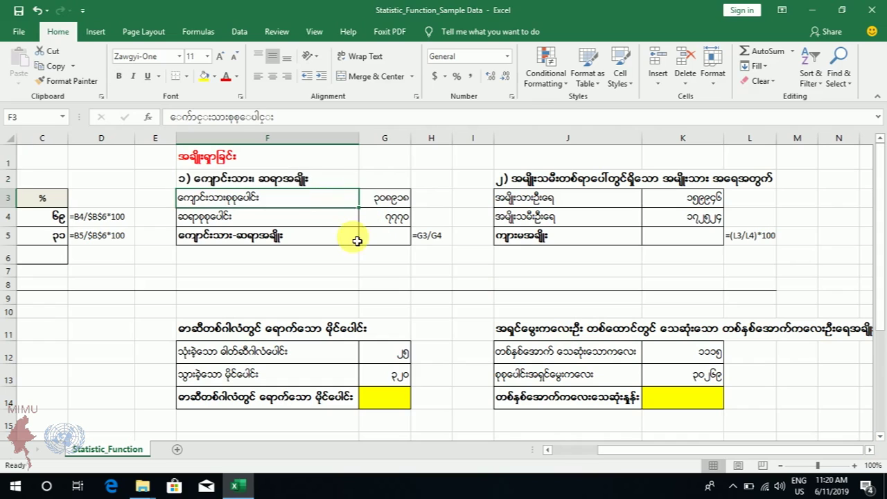
click(300, 217)
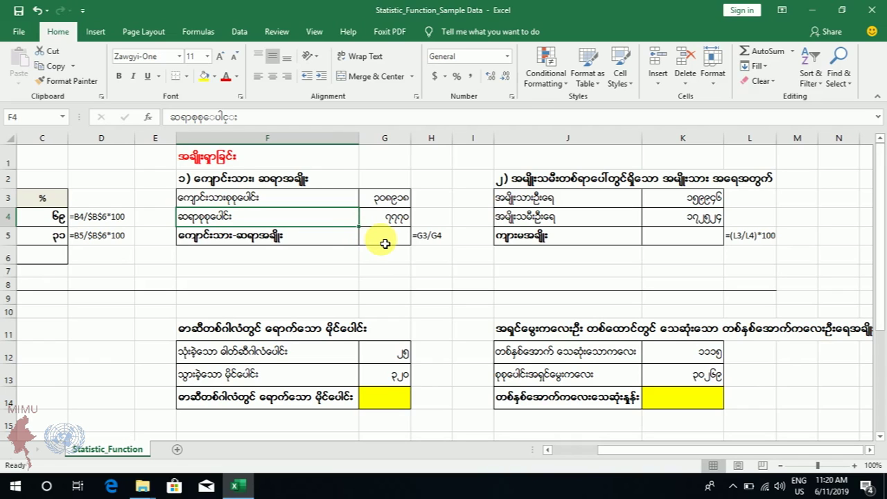
Enter =G3/G4 in G5 so the first table shows a ratio of 40
click(385, 243)
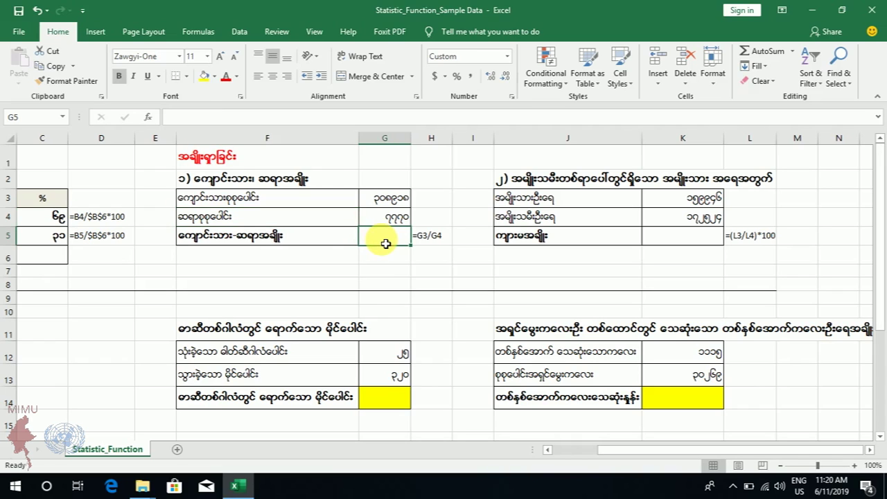
text(=)
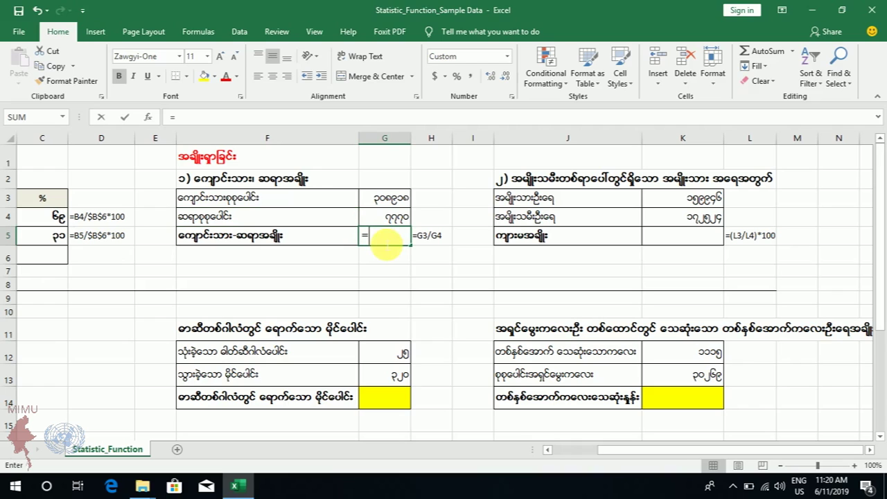
click(400, 201)
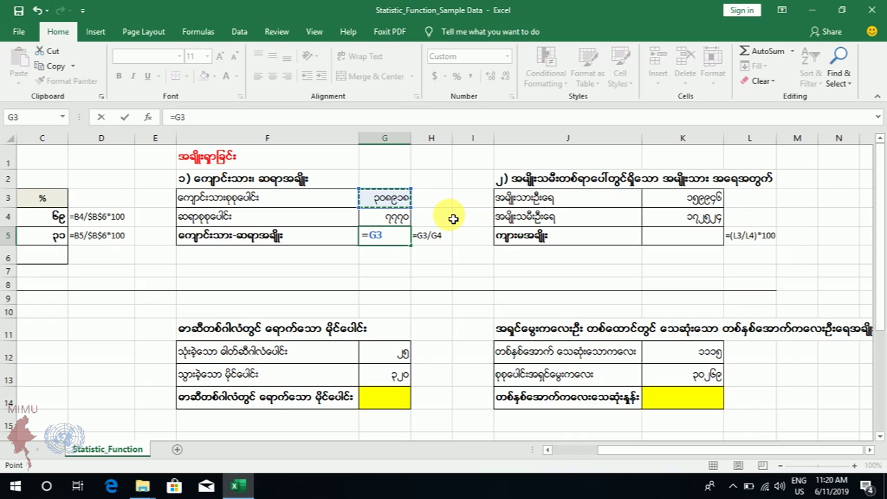
text(/)
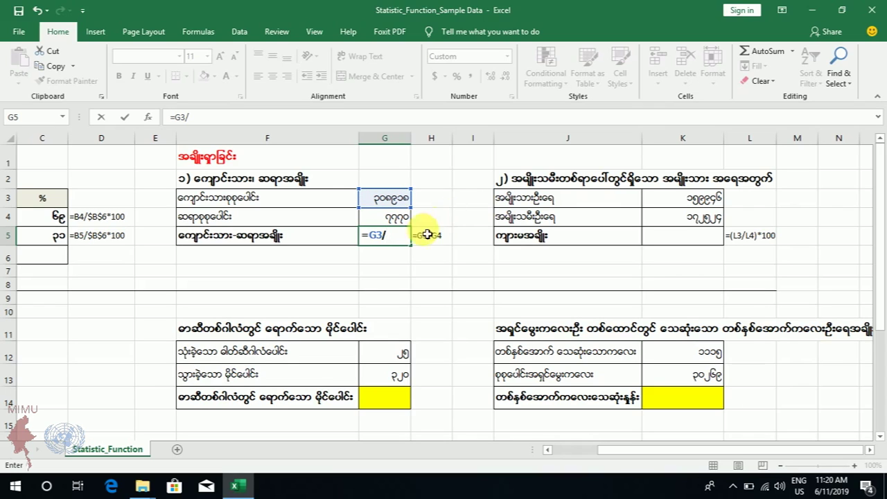
click(395, 221)
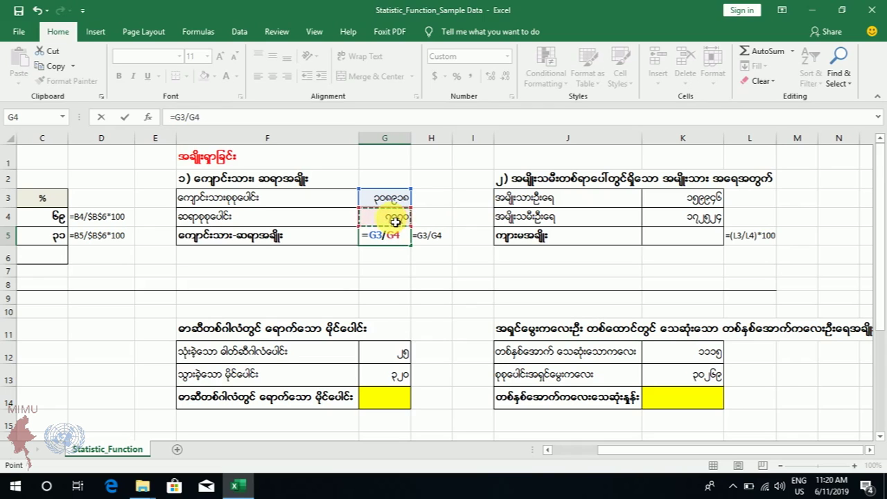
key(Return)
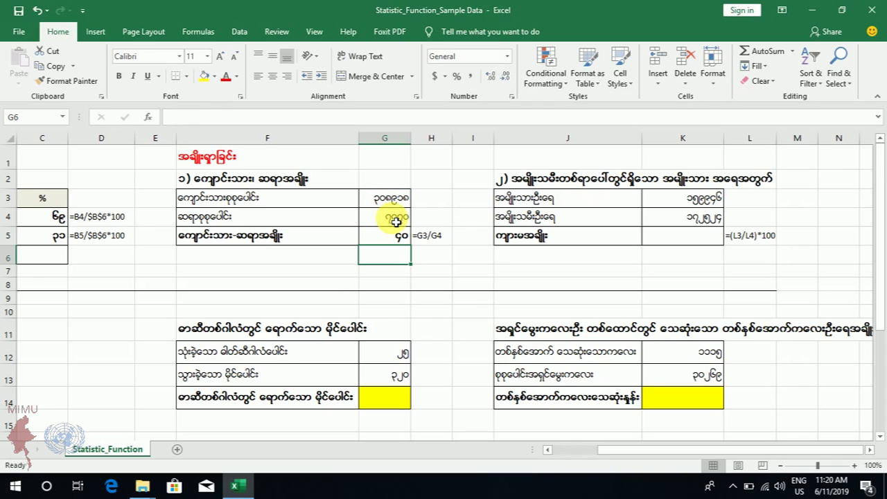
click(402, 237)
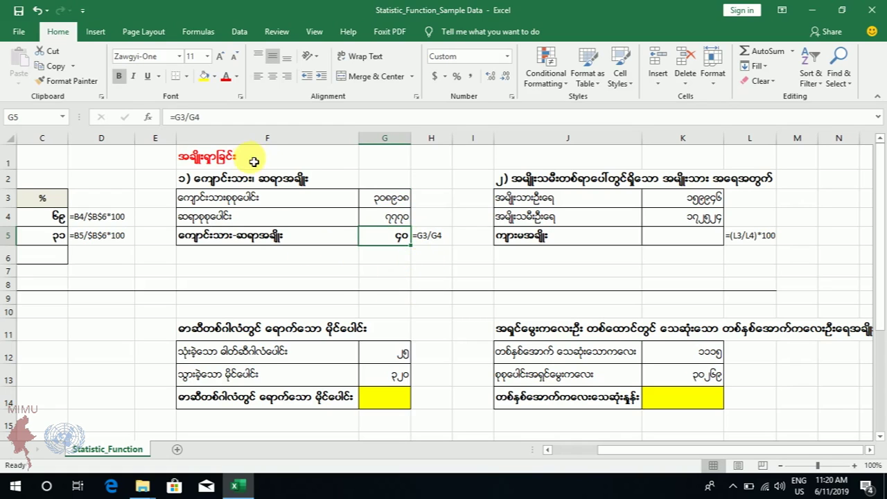
Select the first ratio table F1:H6 and scroll right toward the second table
drag(250, 157, 438, 261)
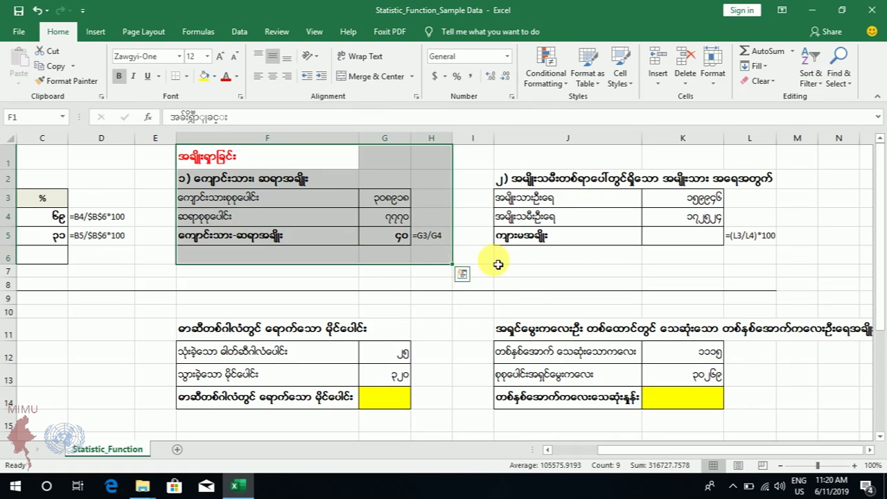
click(870, 450)
click(870, 449)
click(871, 450)
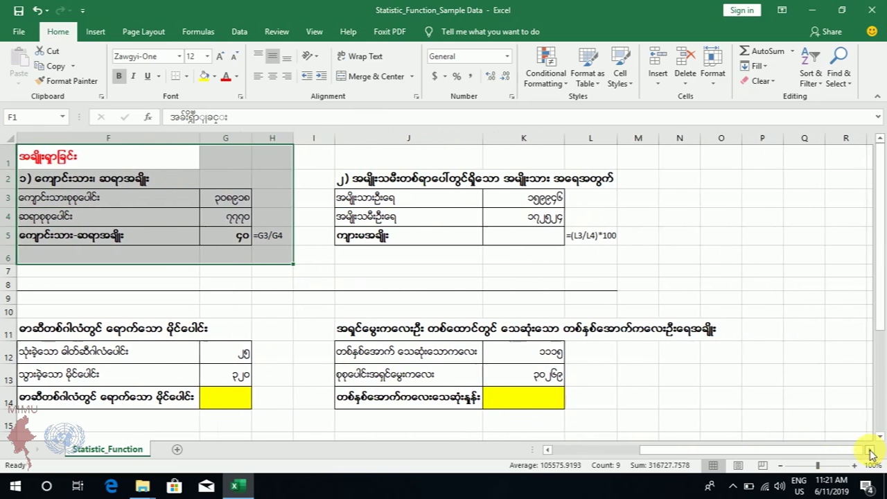
click(870, 449)
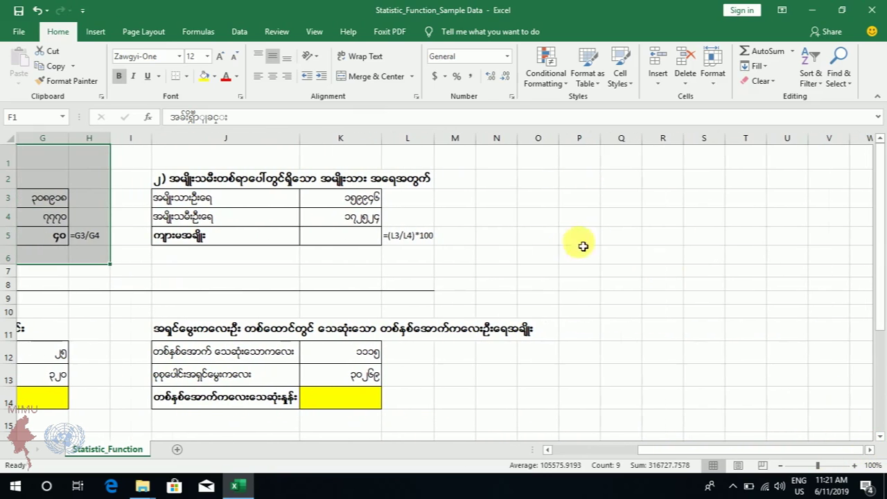
Check the second table's heading in J2, values in K3 and K4, and the guide formula beside K5
click(211, 189)
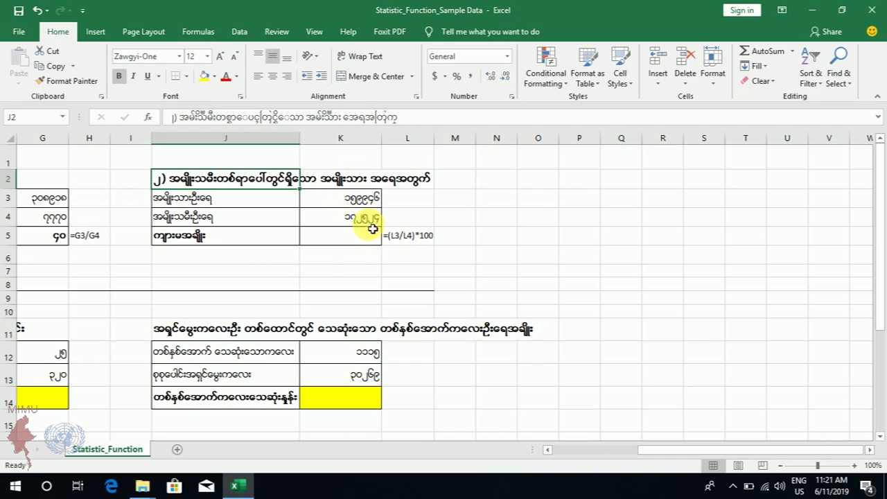
click(357, 198)
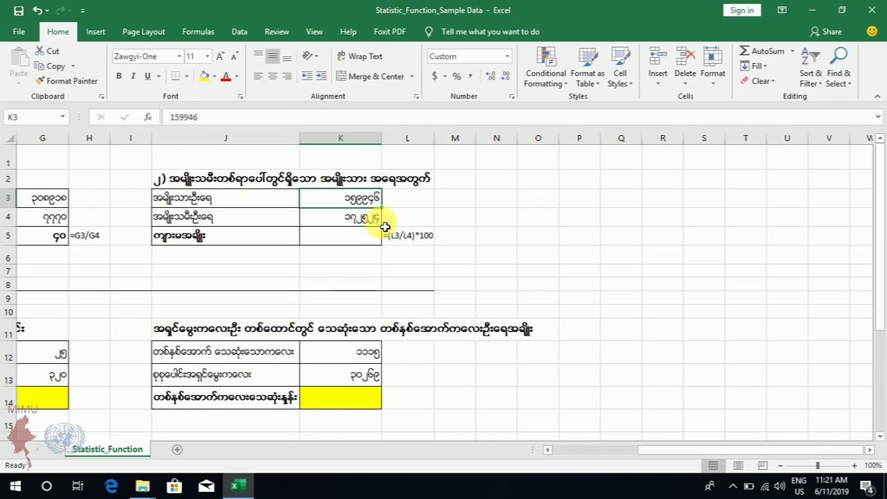
click(364, 217)
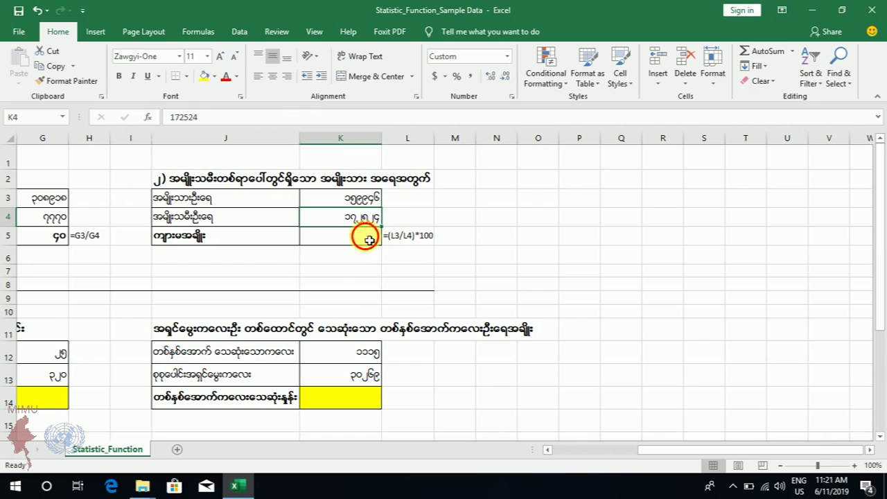
click(370, 240)
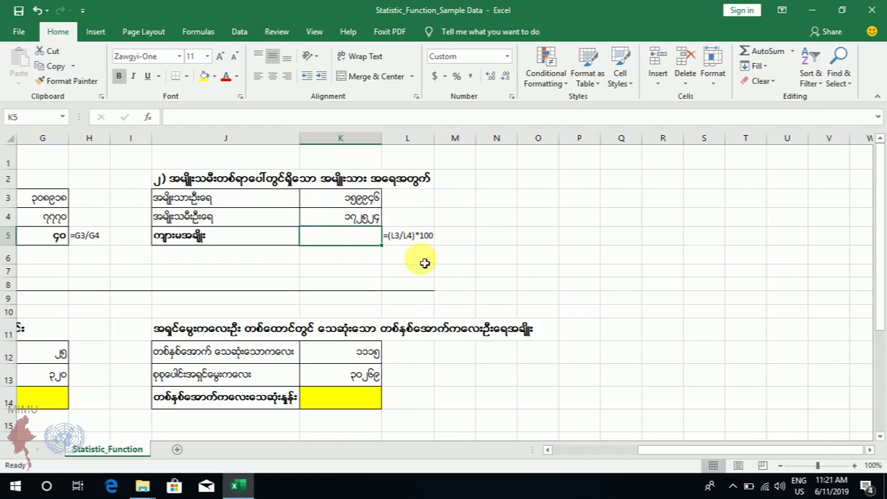
click(427, 240)
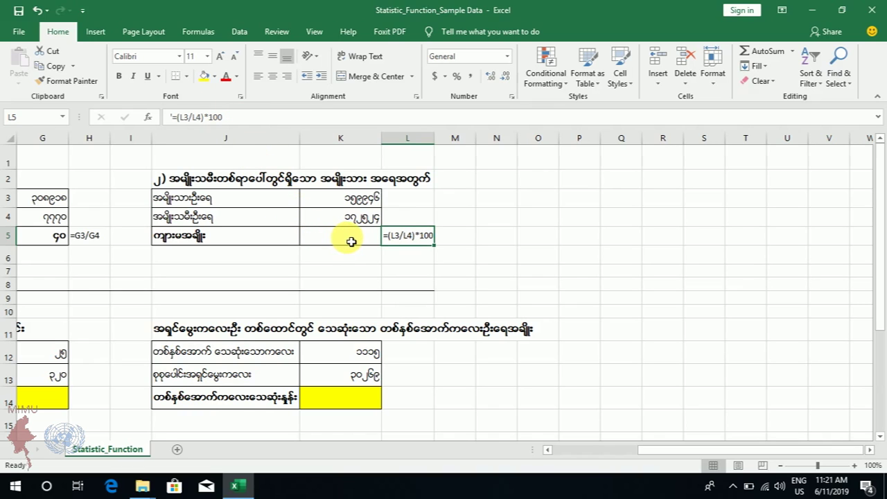
click(352, 241)
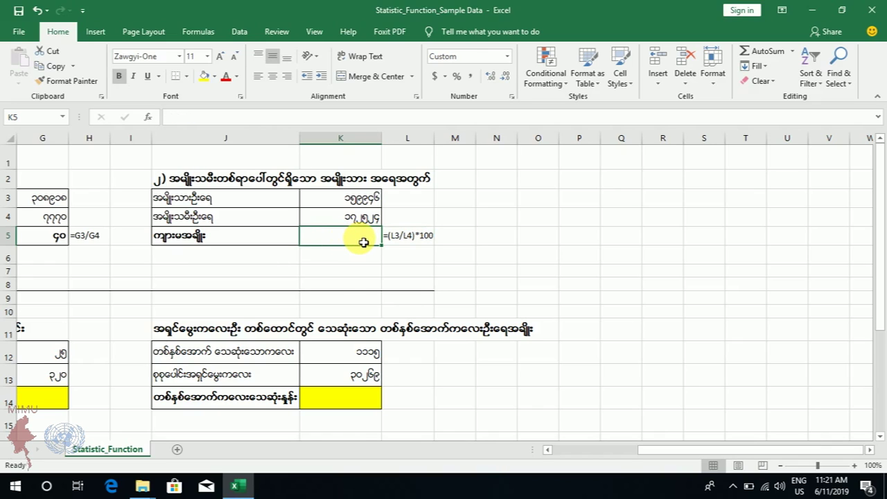
Enter =K3/K4*100 in K5 so it displays 93
text(=)
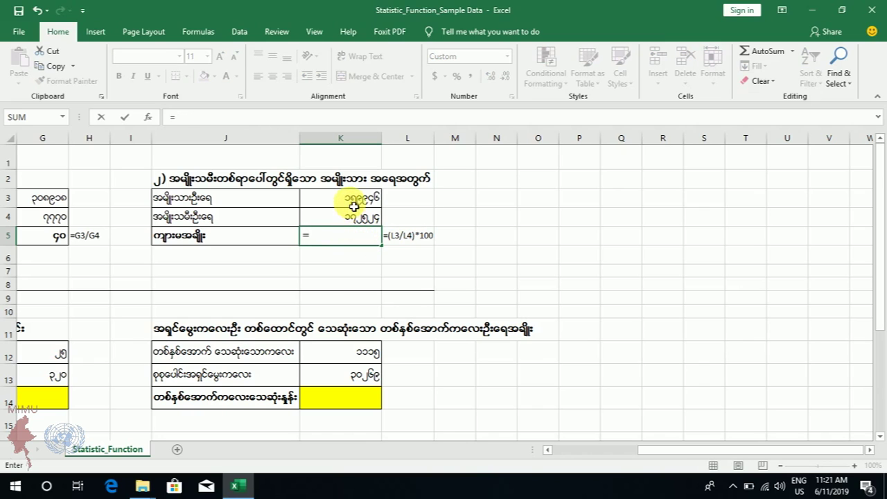
click(353, 205)
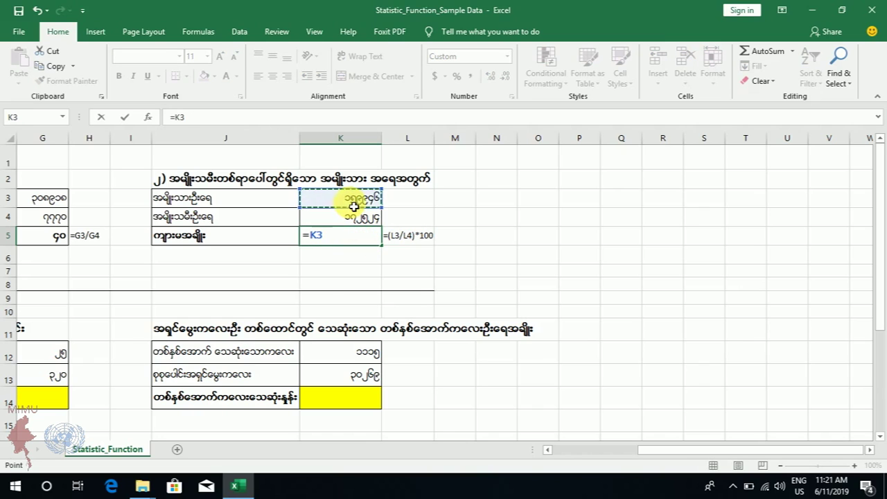
text(/)
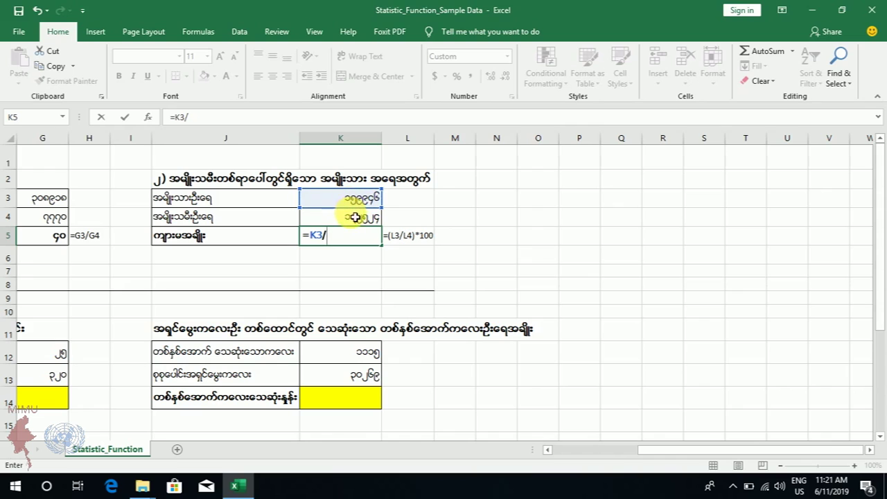
click(357, 217)
text(*100)
key(Return)
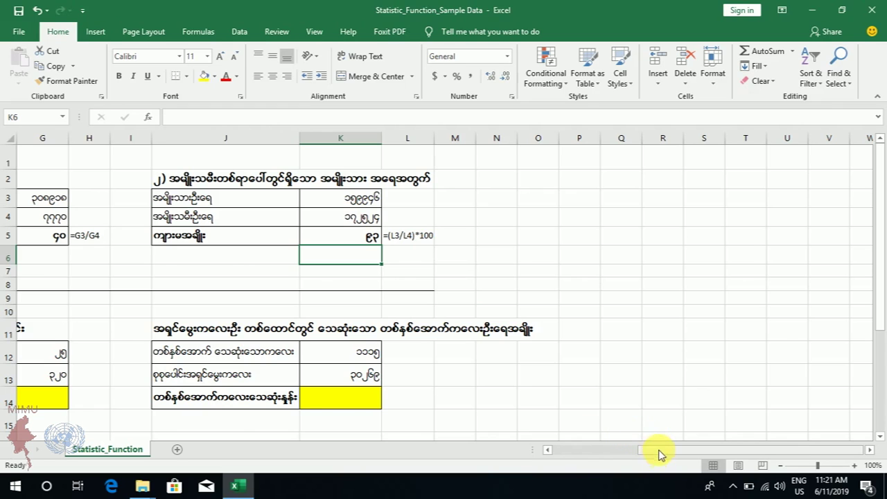
Scroll the sheet back left until column A and the percentage table are visible
drag(658, 454, 565, 454)
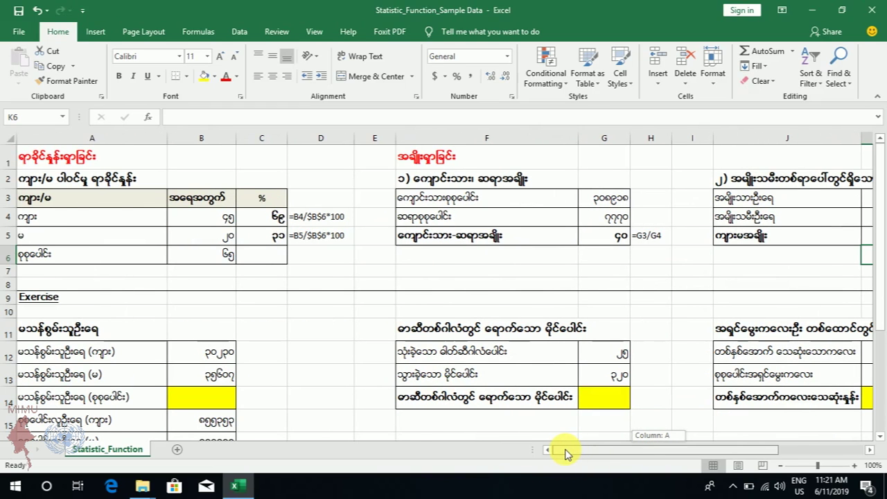